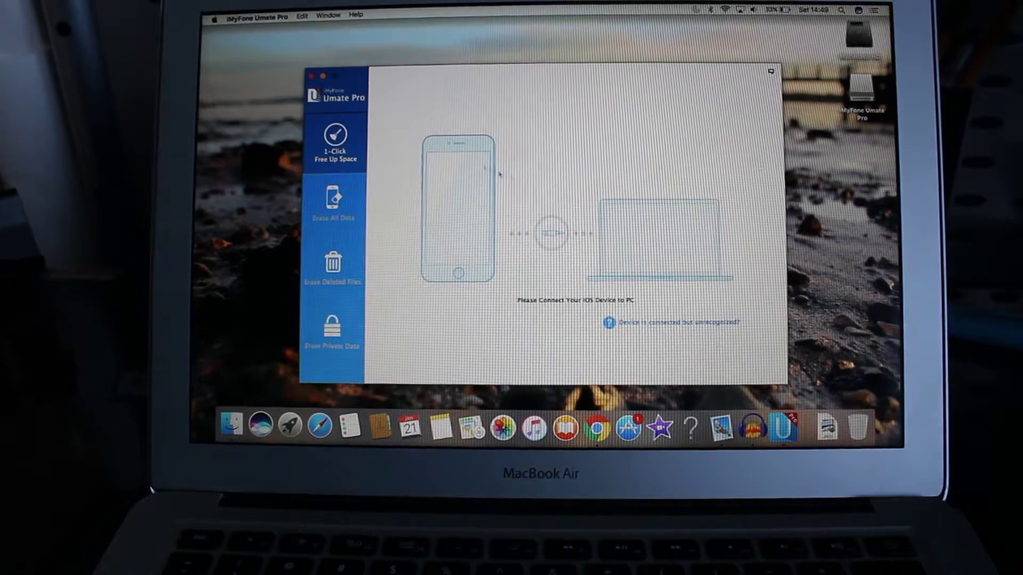
Step: Minimize the Umate Pro window, bring it back from the Dock, then minimize it again
left_click(323, 76)
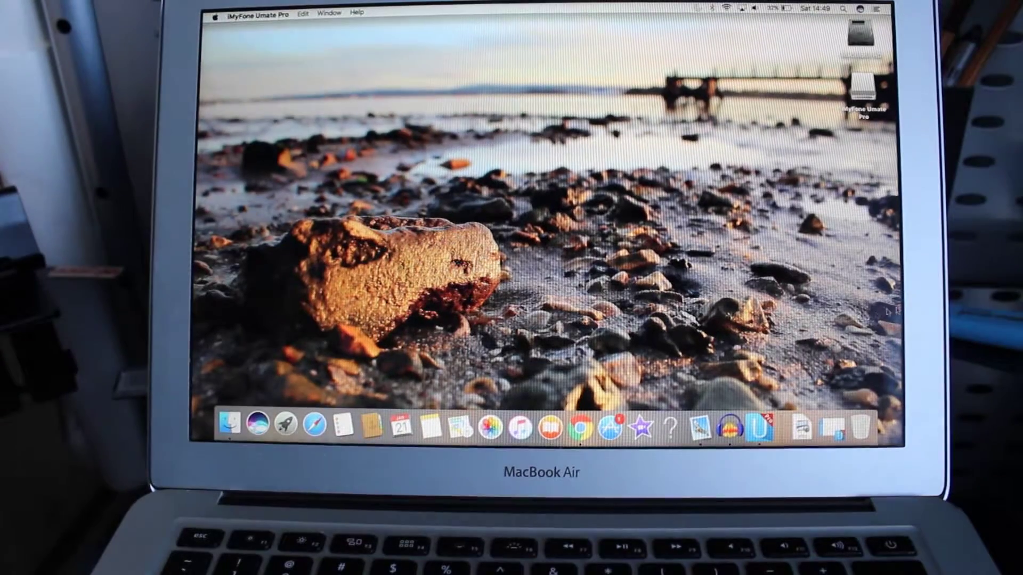
left_click(831, 425)
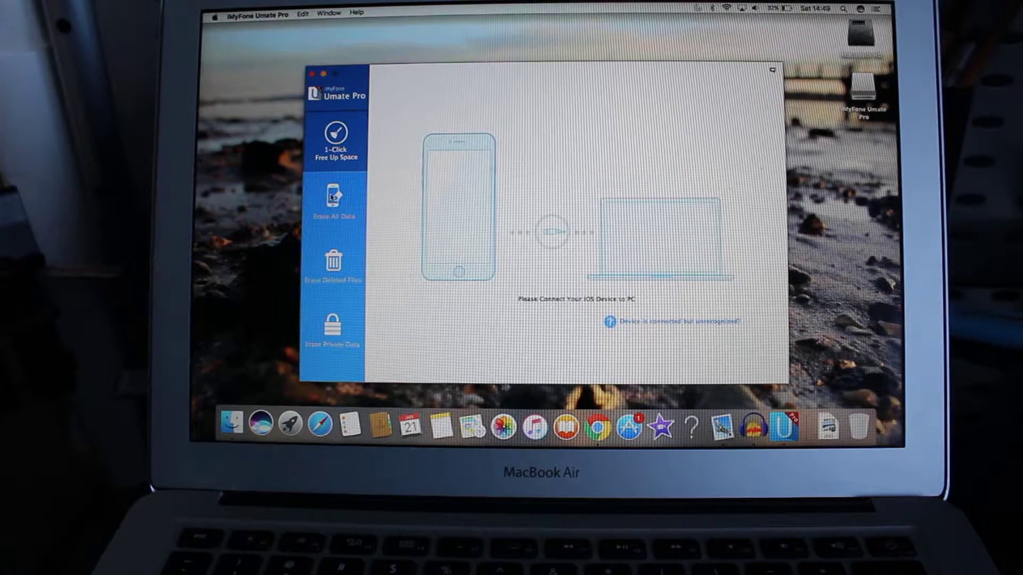
left_click(322, 73)
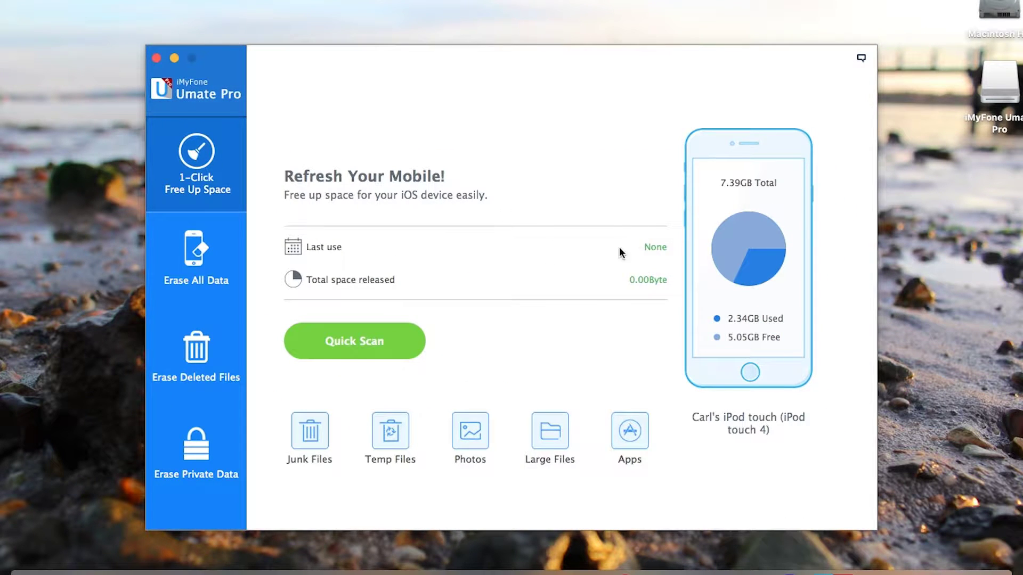
Step: Open the Erase All Data section, then the Erase Deleted Files section
left_click(179, 249)
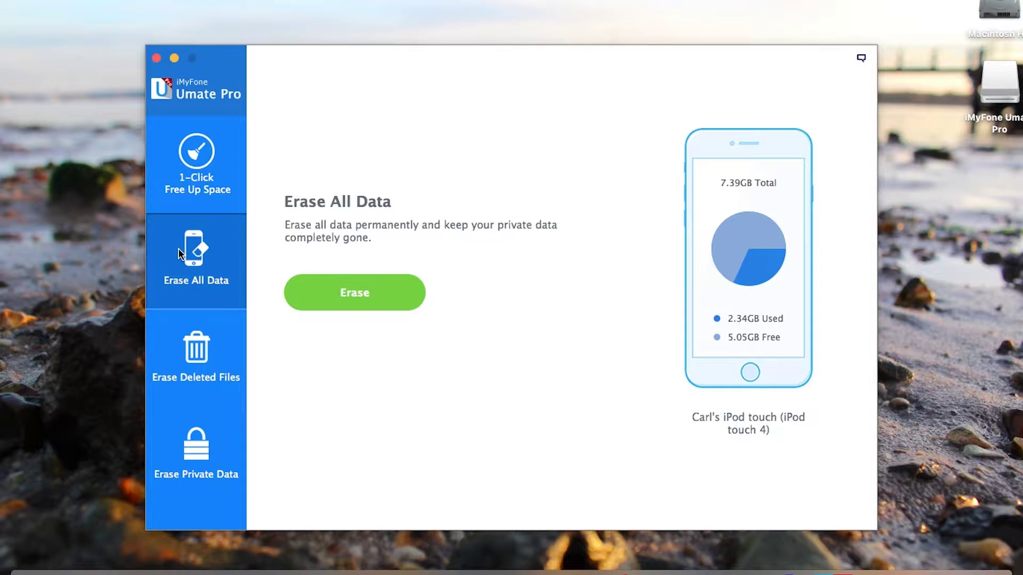
left_click(215, 343)
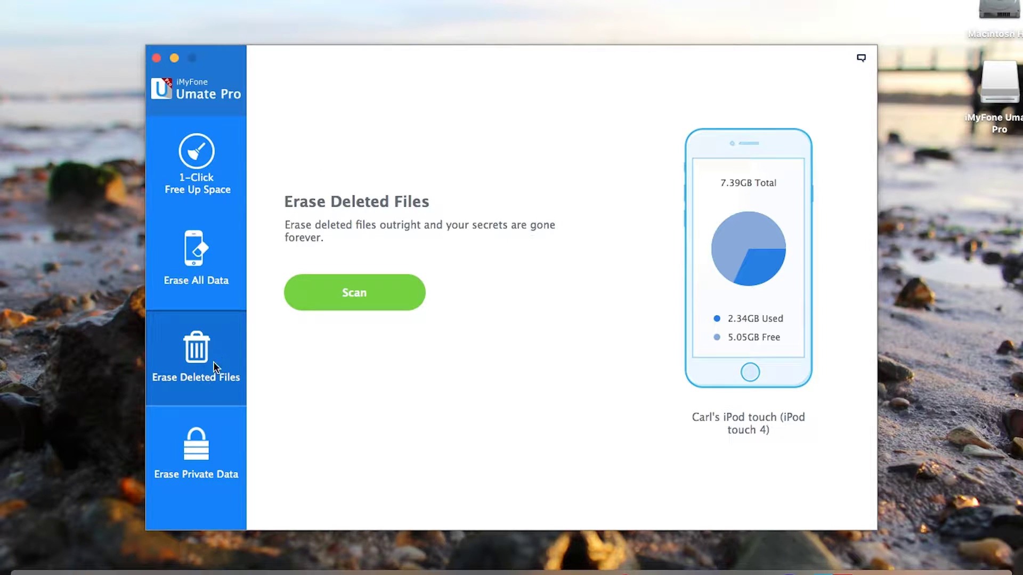
Step: Open the Erase Private Data section in the sidebar
left_click(202, 460)
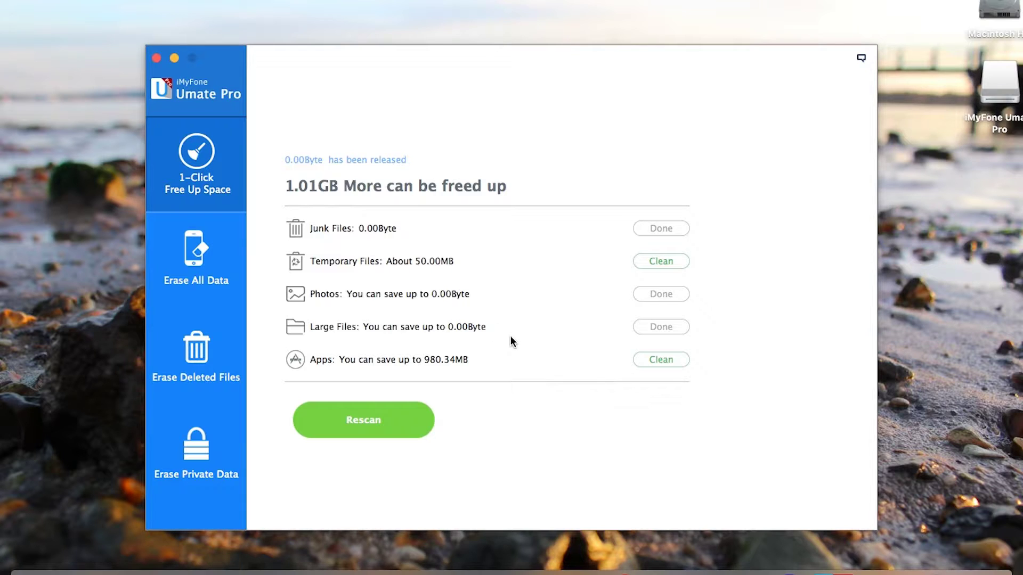
Step: Clean the iPod's temporary files, then start erasing deleted files and accept the warning
left_click(662, 261)
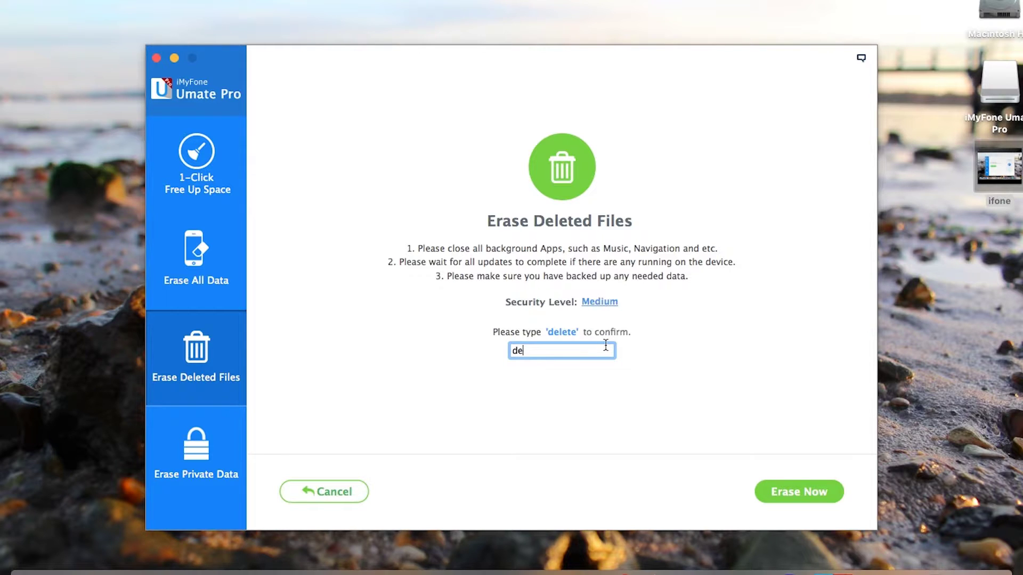
left_click(773, 492)
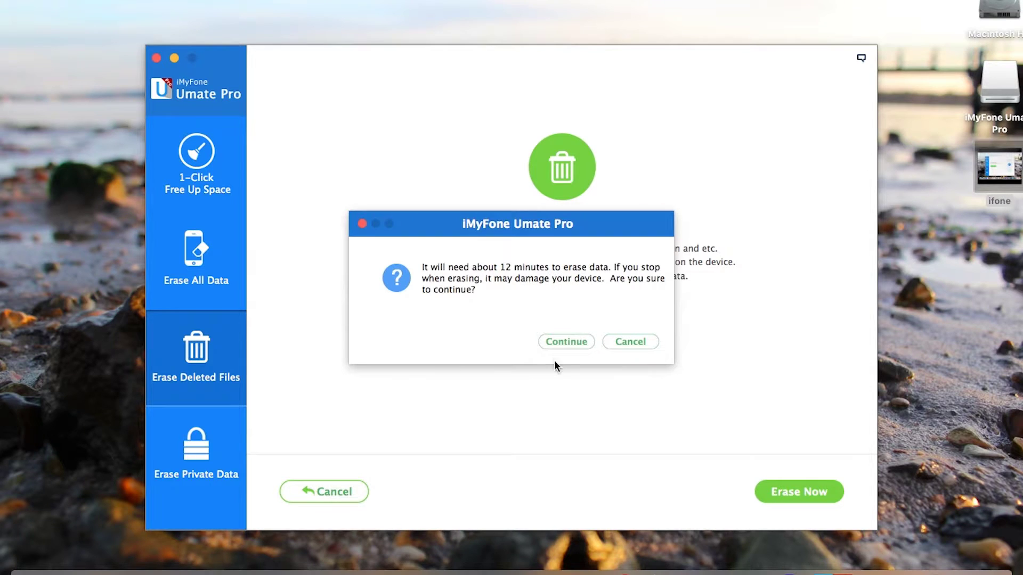
left_click(570, 338)
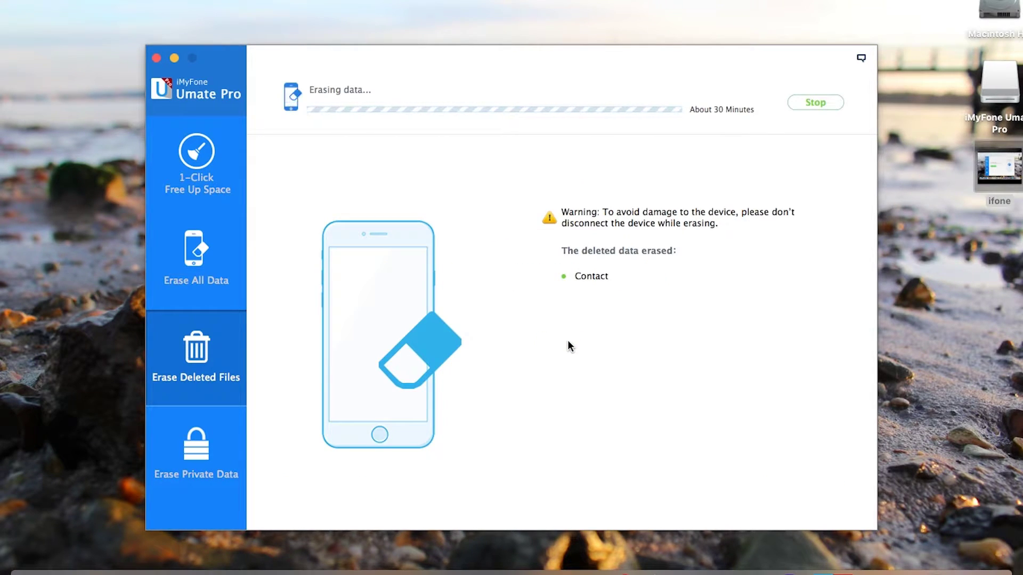